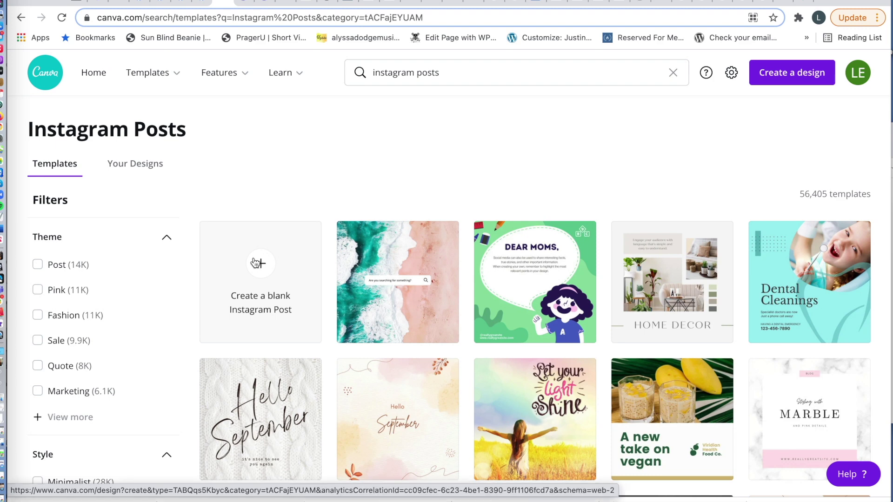
# Start a new blank Instagram Post design from the template results
pyautogui.click(255, 259)
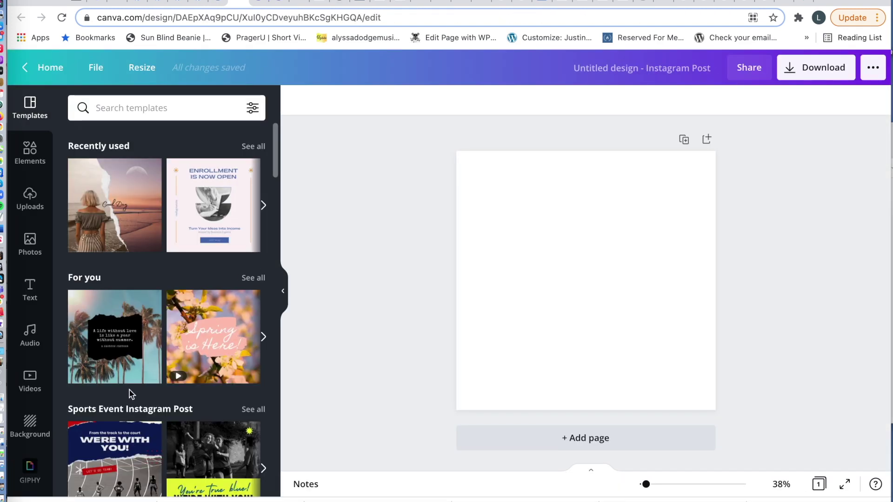
# Upload the bearded.png logo into the design, then open the Monthly Marketing folder
pyautogui.moveTo(95, 501); pyautogui.dragTo(95, 497)
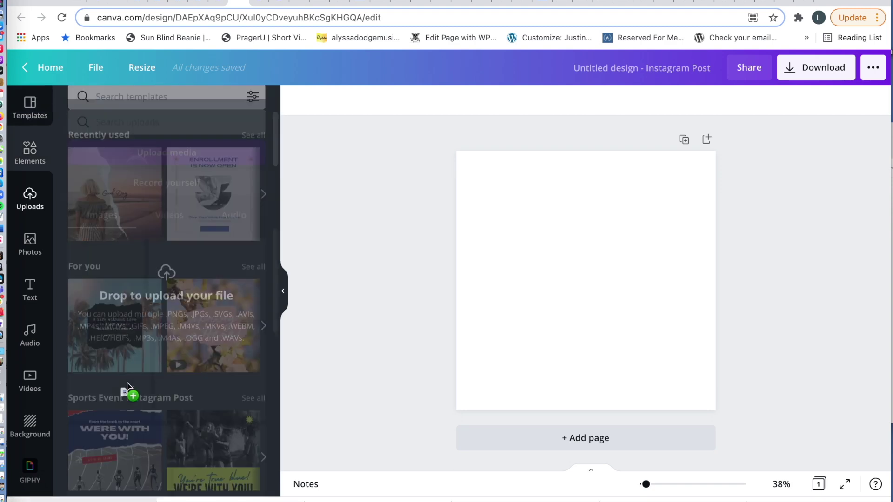
pyautogui.moveTo(95, 500); pyautogui.dragTo(124, 390)
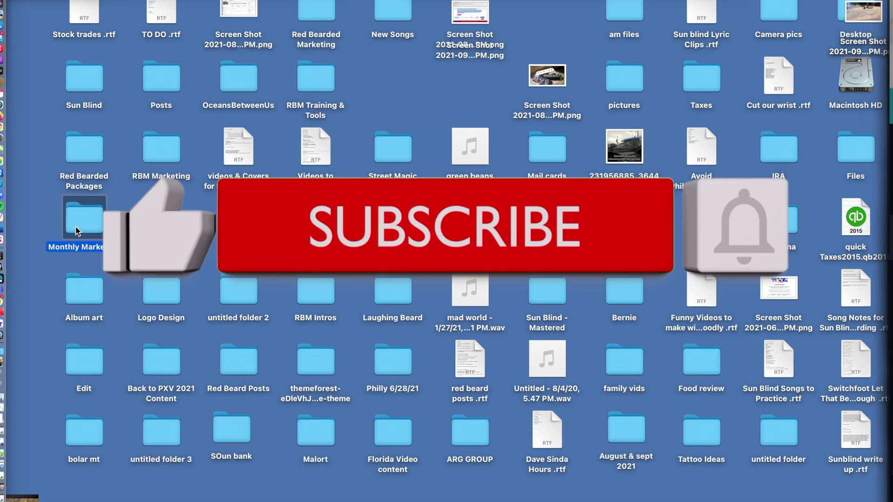
pyautogui.doubleClick(77, 232)
# Upload the IMG_3420.heic photo from Downloads into Canva's Uploads panel
pyautogui.click(77, 158)
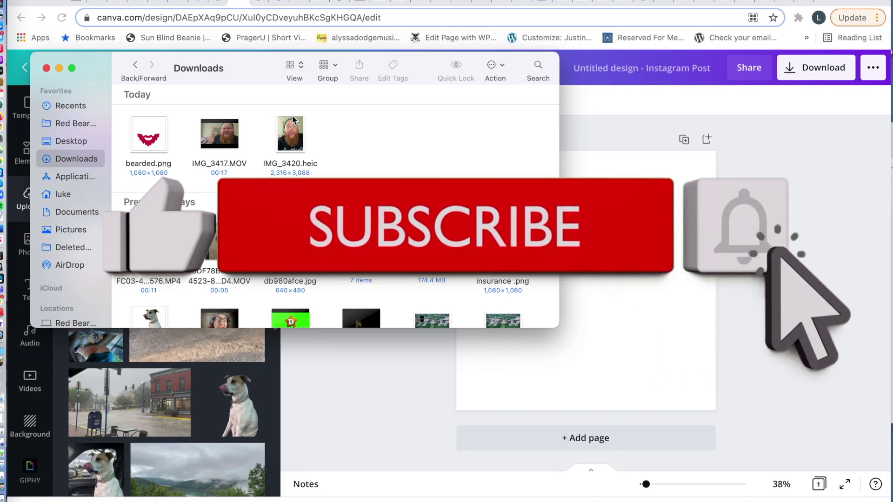
pyautogui.moveTo(291, 136); pyautogui.dragTo(174, 356)
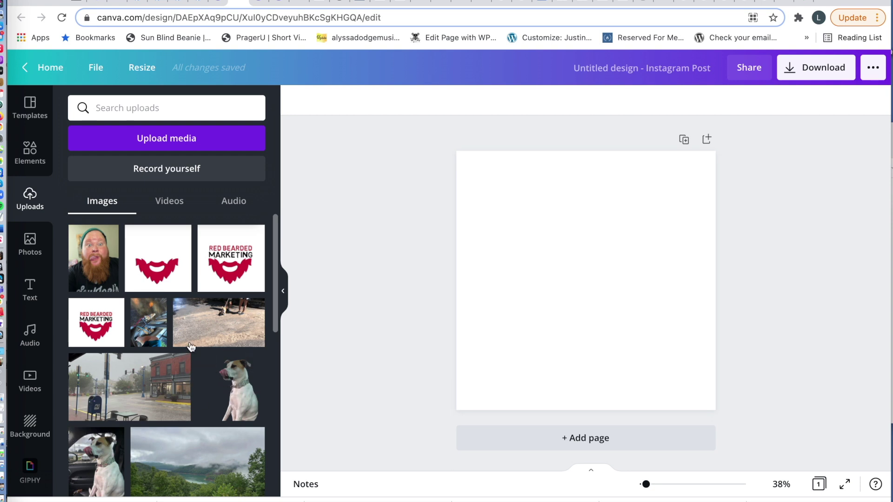
# Add the bearded-man photo to the page, enlarged and positioned to cover the canvas
pyautogui.click(104, 241)
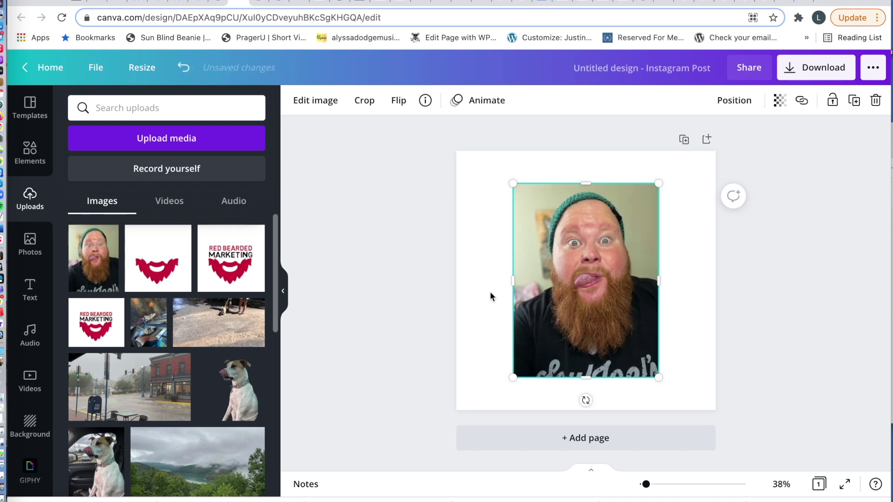
pyautogui.moveTo(513, 379); pyautogui.dragTo(407, 417)
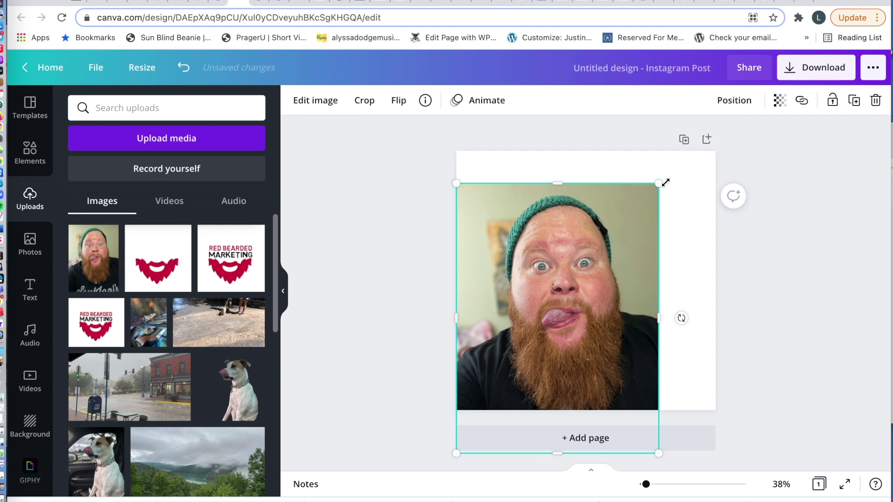
pyautogui.moveTo(659, 183); pyautogui.dragTo(728, 153)
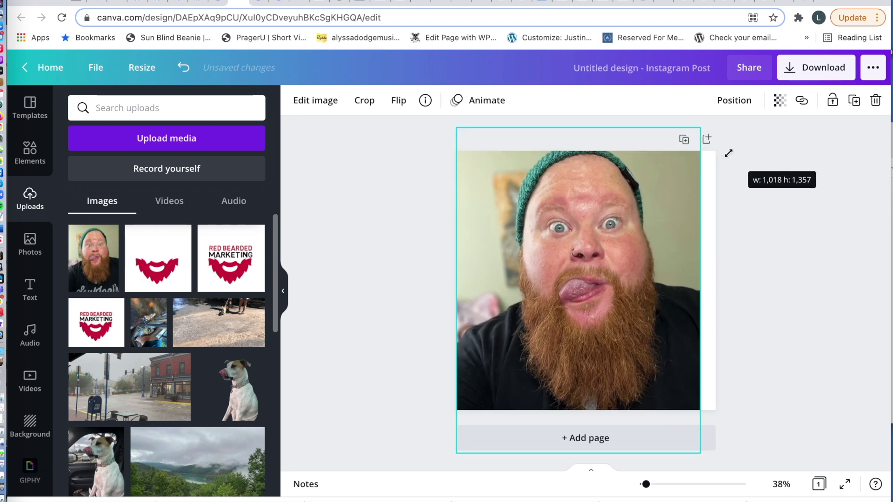
pyautogui.moveTo(729, 153); pyautogui.dragTo(673, 185)
pyautogui.moveTo(577, 262); pyautogui.dragTo(603, 244)
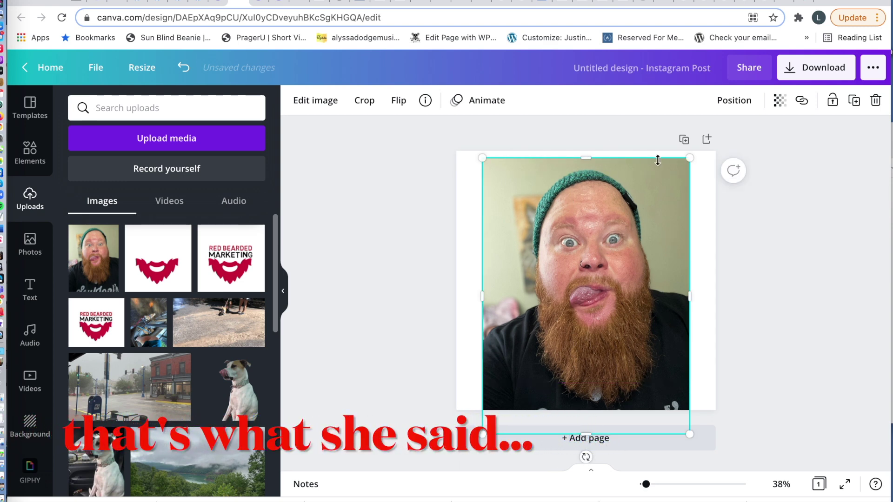
pyautogui.moveTo(687, 161); pyautogui.dragTo(695, 150)
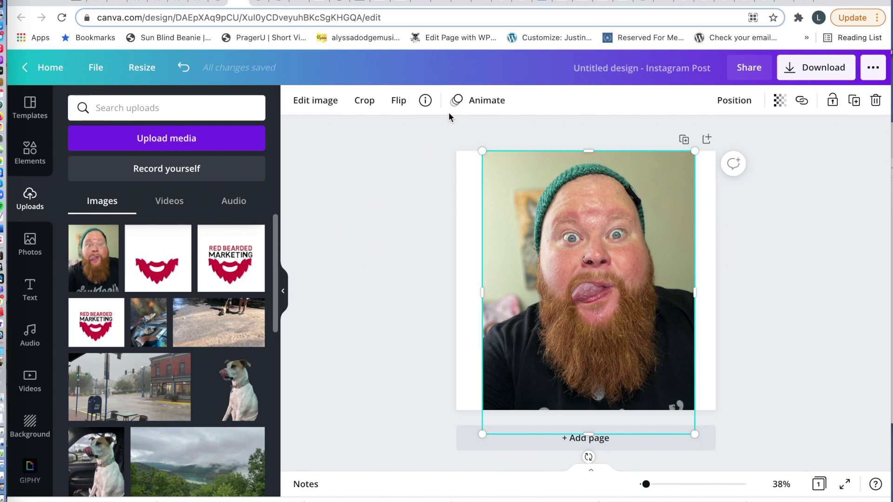
pyautogui.click(314, 105)
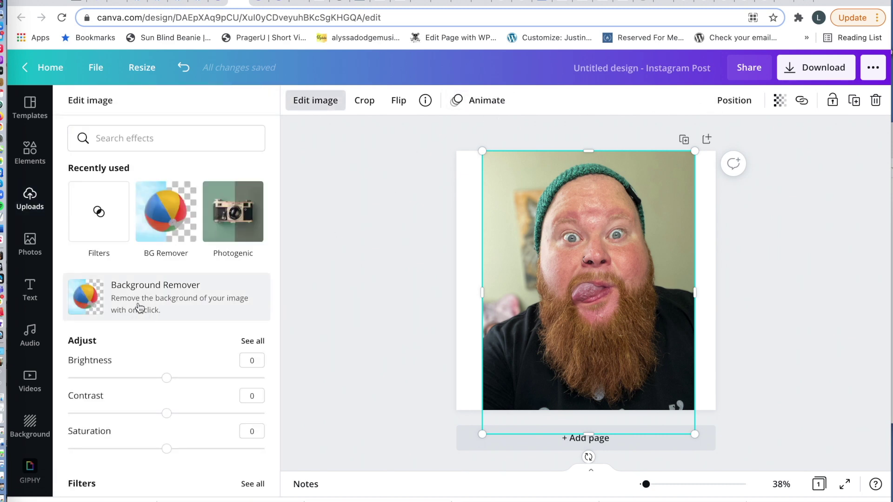
# Strip the photo's background with Background Remover and switch to the Erase brush
pyautogui.click(177, 294)
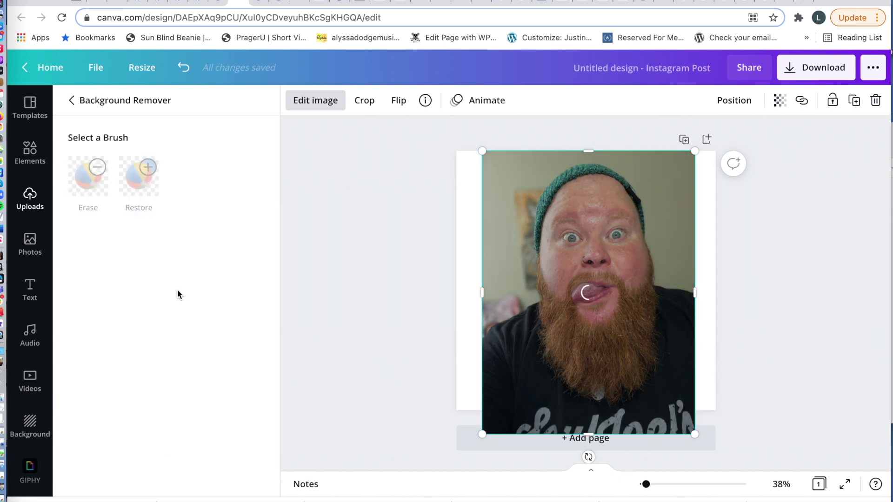
pyautogui.click(88, 183)
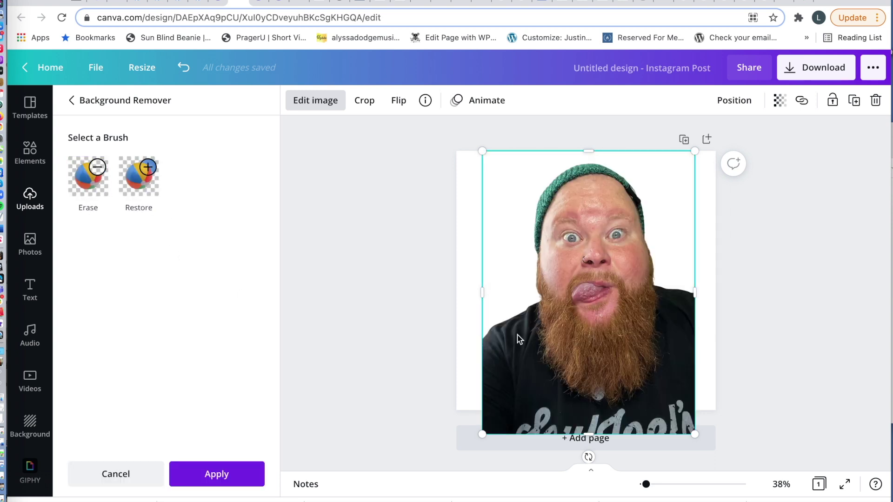
pyautogui.click(87, 178)
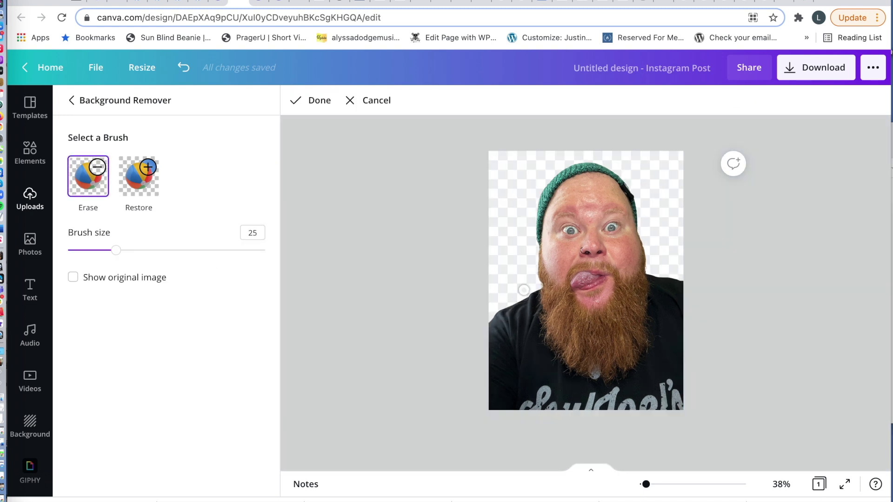
# Erase the shirt's left and right sides and leftover bits, zooming in closer
pyautogui.moveTo(532, 291)
pyautogui.mouseDown()
pyautogui.moveTo(543, 365)
pyautogui.moveTo(667, 300)
pyautogui.moveTo(661, 264)
pyautogui.mouseUp()
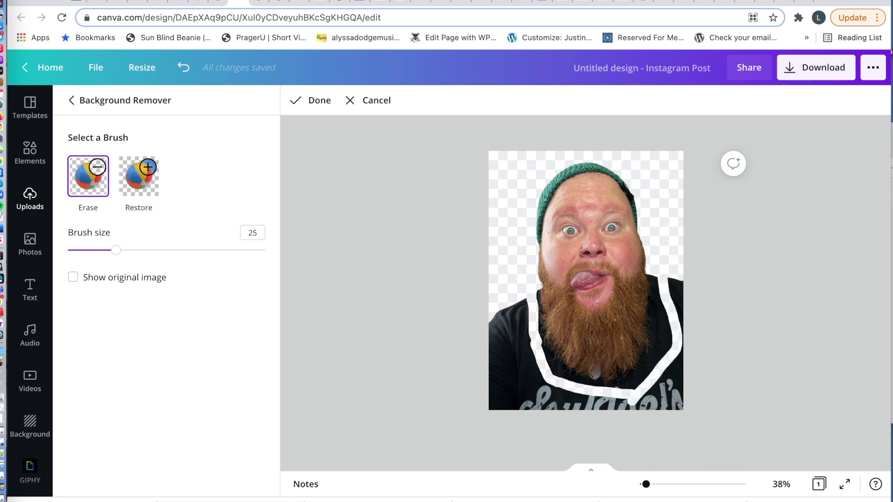
pyautogui.moveTo(646, 485); pyautogui.dragTo(648, 486)
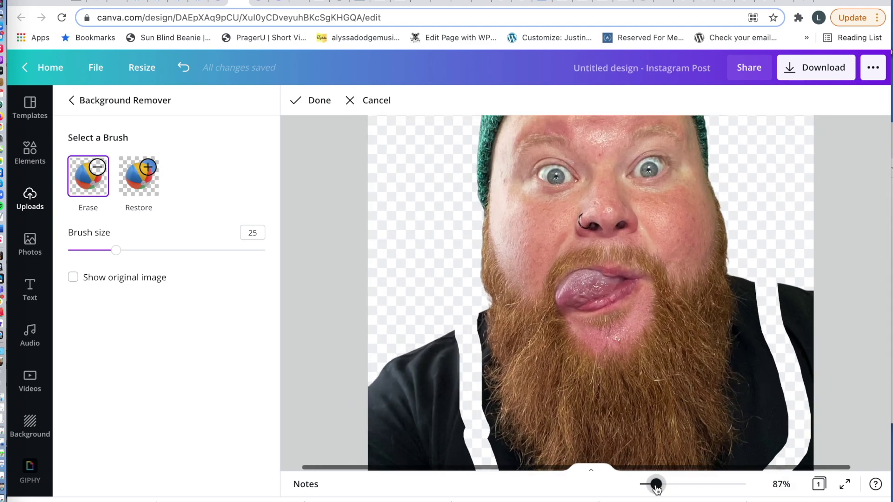
pyautogui.scroll(-2, 718, 390)
pyautogui.scroll(-2, 717, 365)
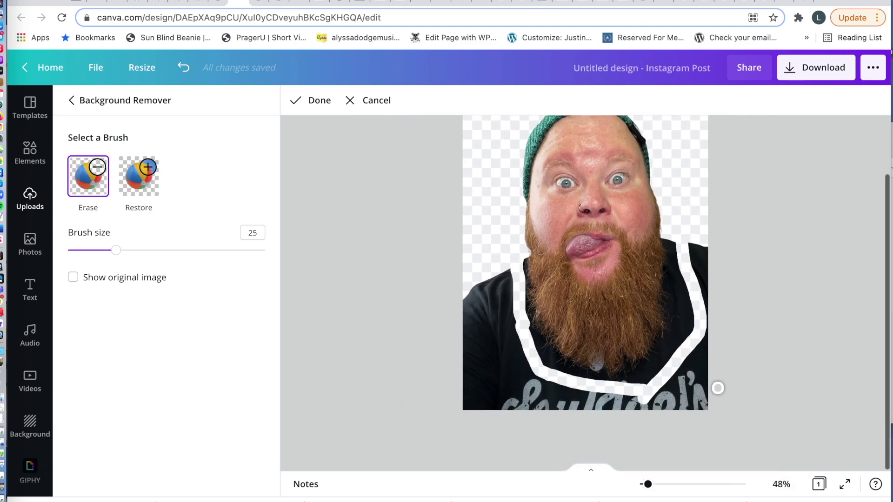
pyautogui.moveTo(674, 233)
pyautogui.mouseDown()
pyautogui.moveTo(678, 317)
pyautogui.moveTo(682, 335)
pyautogui.moveTo(680, 253)
pyautogui.moveTo(691, 349)
pyautogui.moveTo(692, 247)
pyautogui.moveTo(700, 268)
pyautogui.moveTo(694, 234)
pyautogui.moveTo(705, 272)
pyautogui.moveTo(708, 422)
pyautogui.moveTo(683, 401)
pyautogui.moveTo(668, 425)
pyautogui.mouseUp()
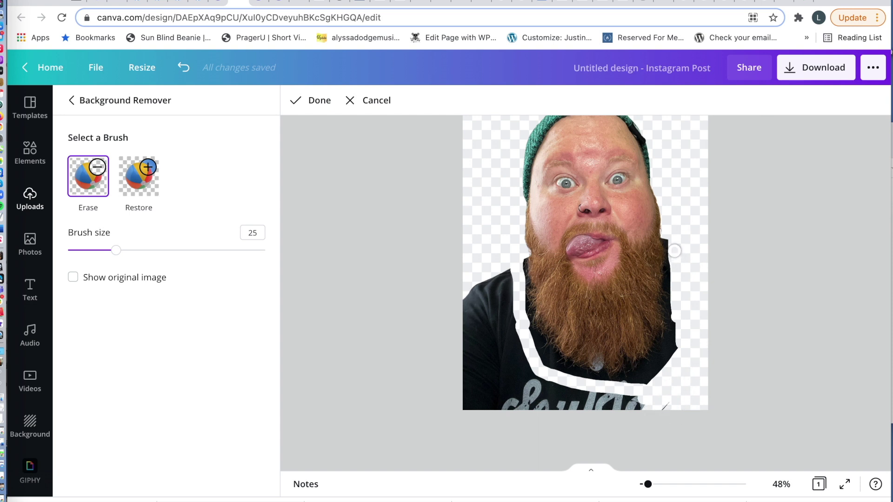
pyautogui.moveTo(673, 253)
pyautogui.mouseDown()
pyautogui.moveTo(671, 241)
pyautogui.moveTo(672, 354)
pyautogui.moveTo(653, 370)
pyautogui.moveTo(651, 407)
pyautogui.moveTo(568, 391)
pyautogui.moveTo(628, 380)
pyautogui.moveTo(524, 377)
pyautogui.moveTo(501, 279)
pyautogui.moveTo(517, 304)
pyautogui.moveTo(463, 277)
pyautogui.moveTo(469, 424)
pyautogui.moveTo(499, 244)
pyautogui.moveTo(482, 335)
pyautogui.moveTo(488, 292)
pyautogui.moveTo(530, 401)
pyautogui.moveTo(520, 265)
pyautogui.moveTo(664, 262)
pyautogui.moveTo(528, 261)
pyautogui.mouseUp()
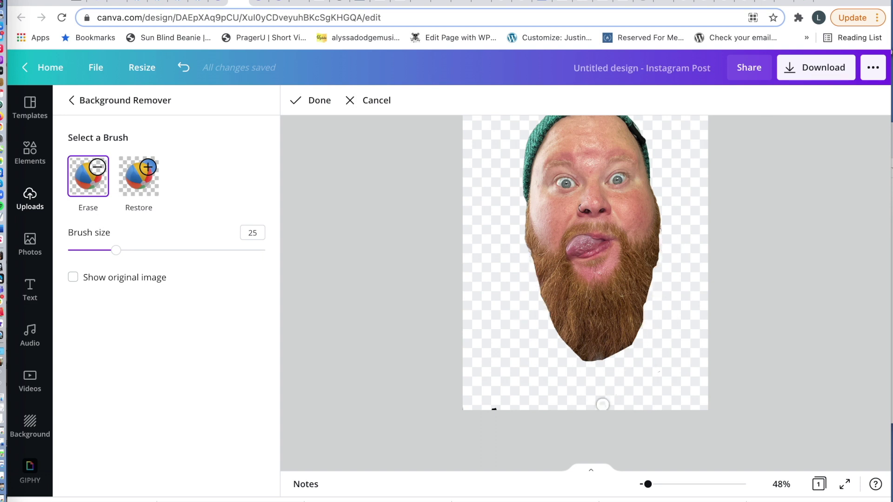
pyautogui.scroll(3, 429, 418)
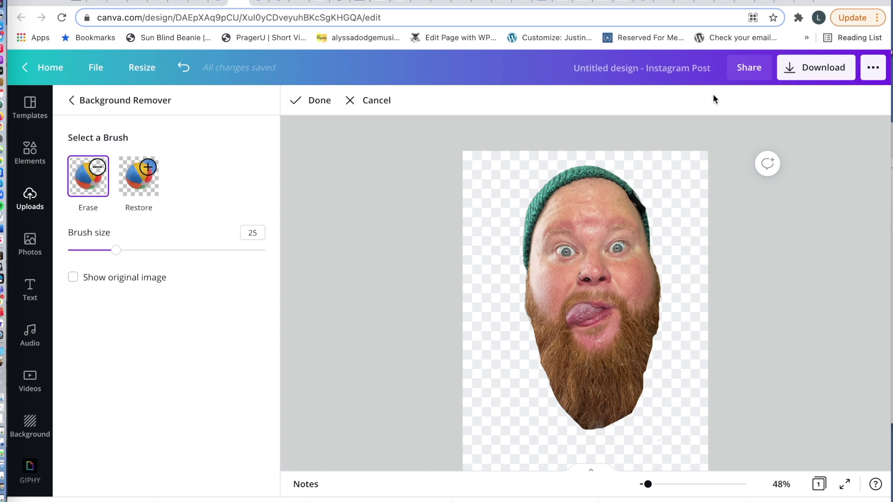
# Download the design as a PNG with Transparent background checked
pyautogui.click(802, 77)
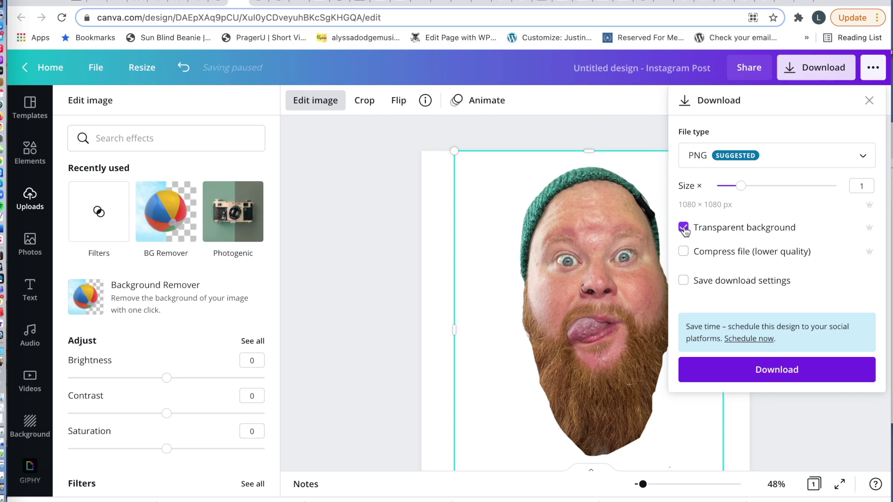
pyautogui.click(758, 372)
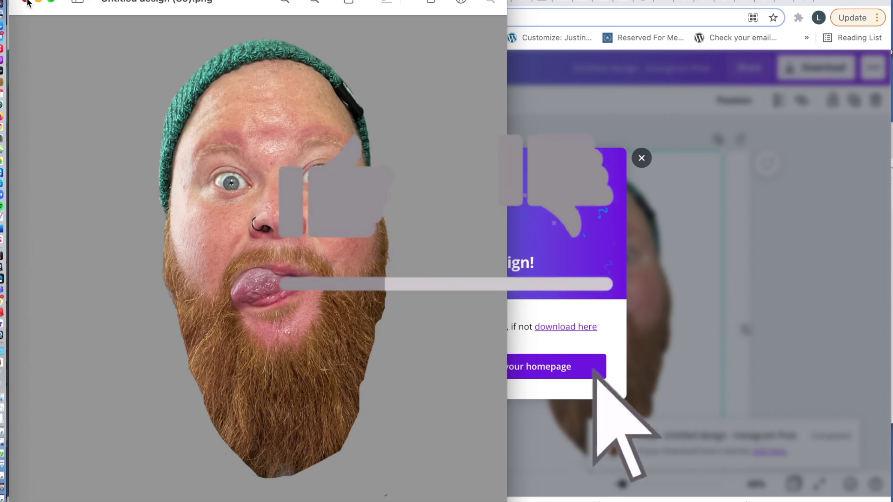
# Close the Preview window showing the downloaded head cutout
pyautogui.click(26, 3)
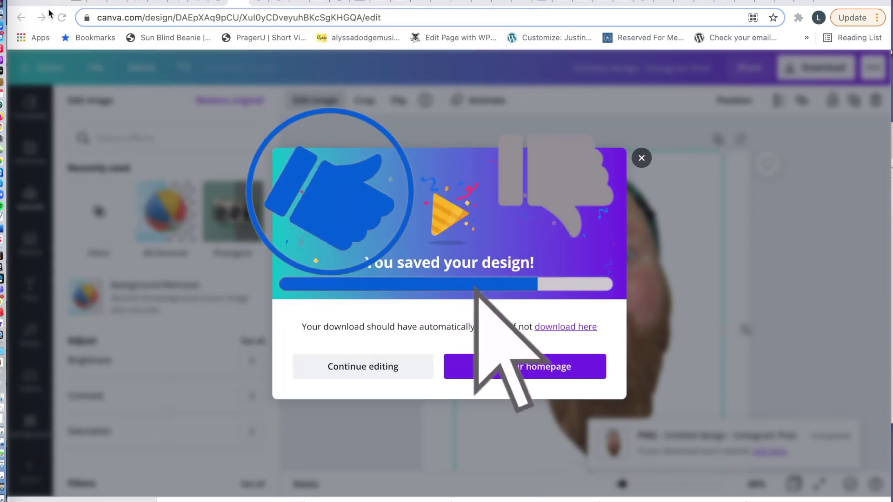